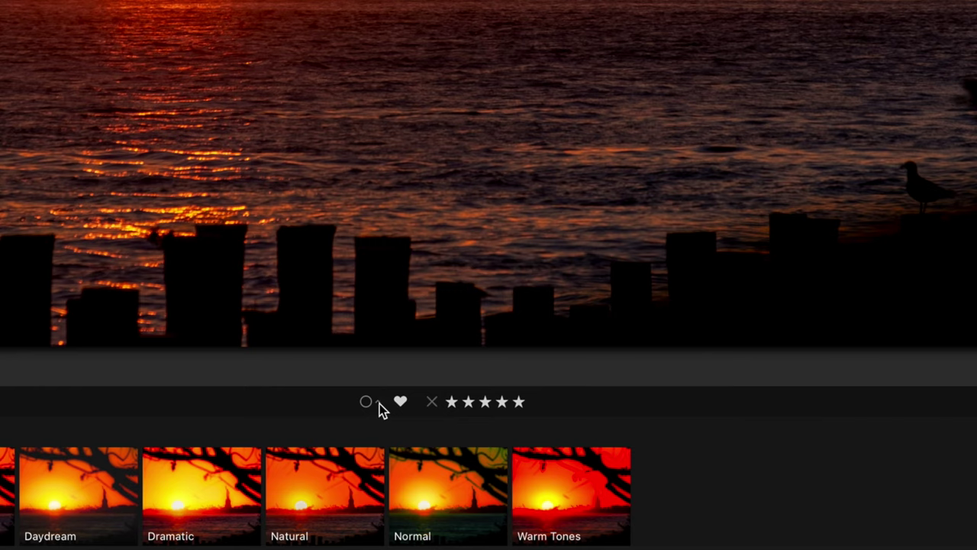
Give the sunset photo the red (红色) color label, and mark the matching sunset photo as a favorite in Luminar AI.
{"action": "left_click", "coordinate": [379, 403]}
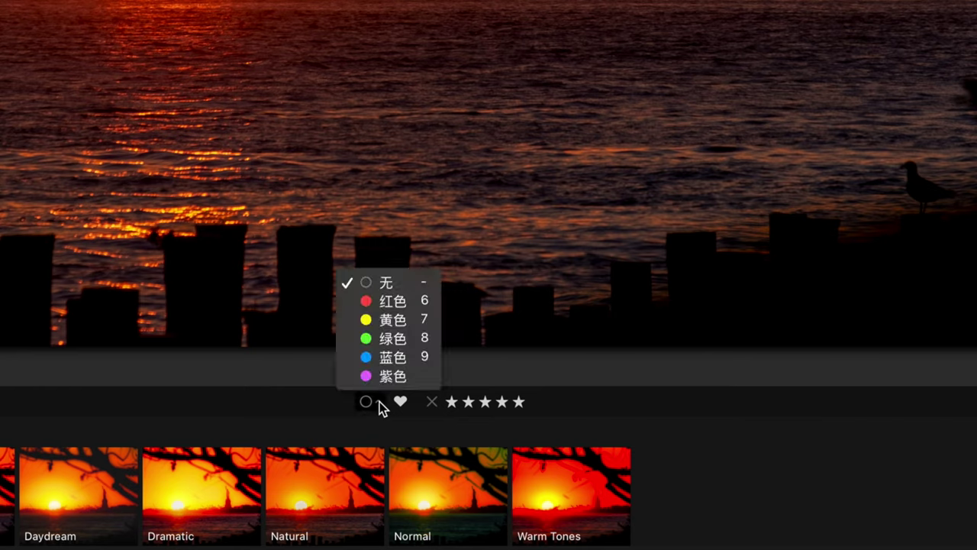
{"action": "left_click", "coordinate": [393, 301]}
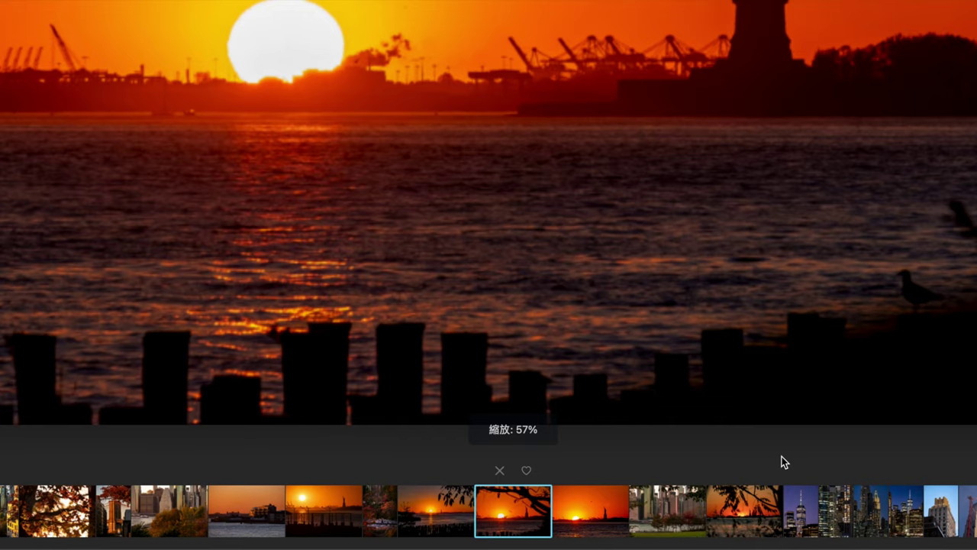
{"action": "left_click", "coordinate": [527, 471]}
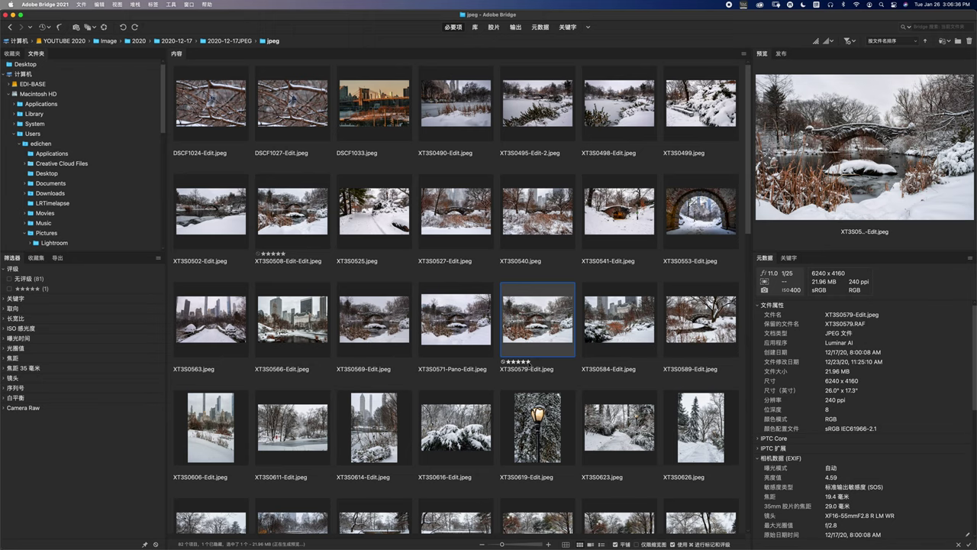
In Adobe Bridge, rate XT3S0579-Edit.jpeg and XT3S0584-Edit.jpeg five stars and add a star rating to XT3S0527-Edit.jpeg.
{"action": "left_click", "coordinate": [528, 362]}
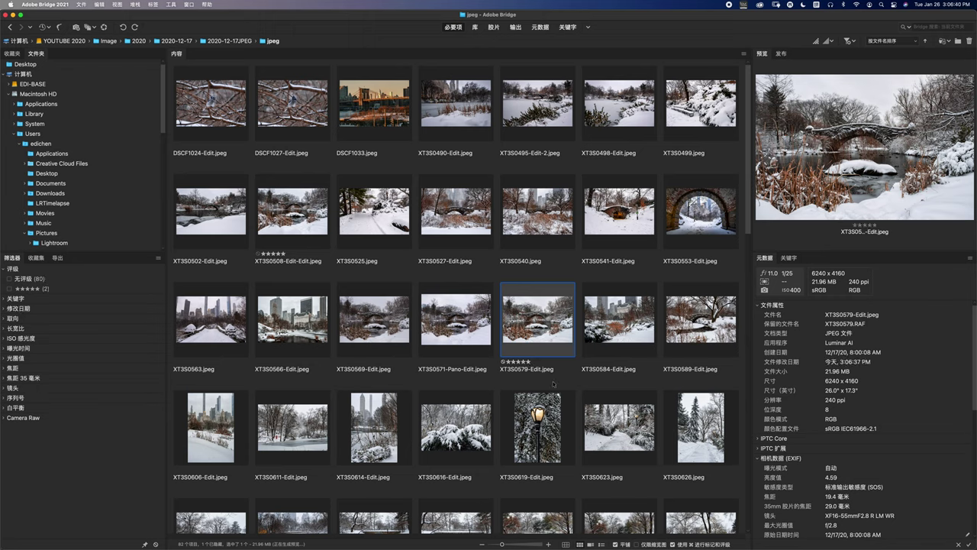
{"action": "left_click", "coordinate": [478, 330]}
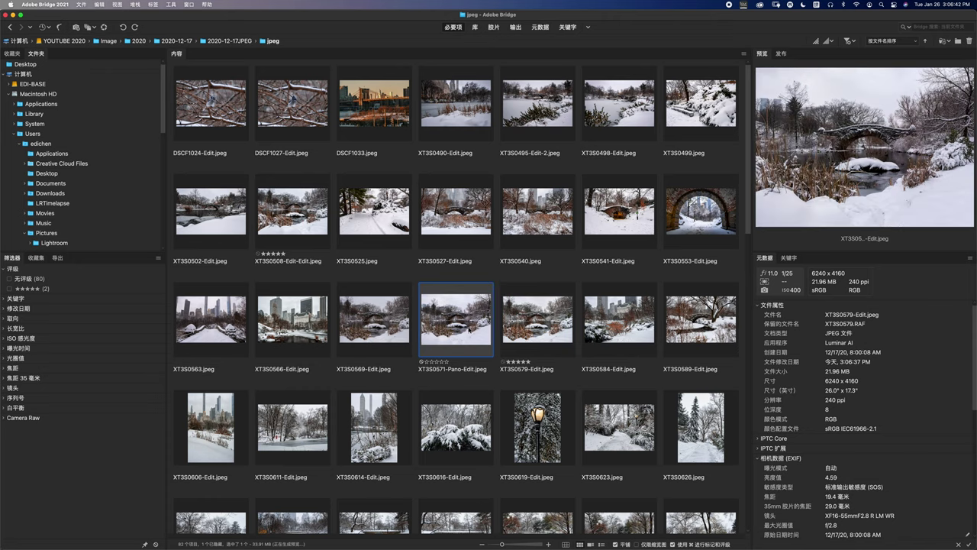
{"action": "left_click", "coordinate": [620, 329]}
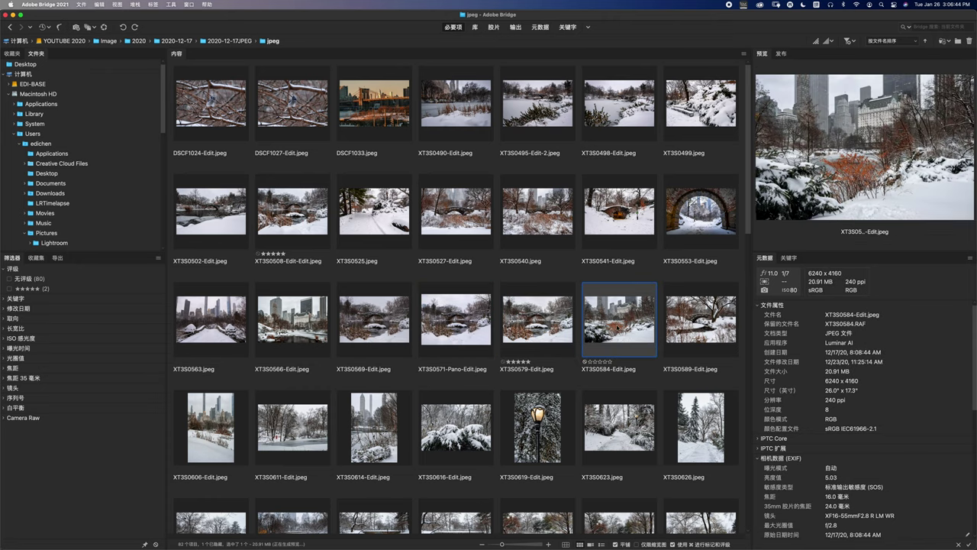
{"action": "left_click", "coordinate": [611, 361]}
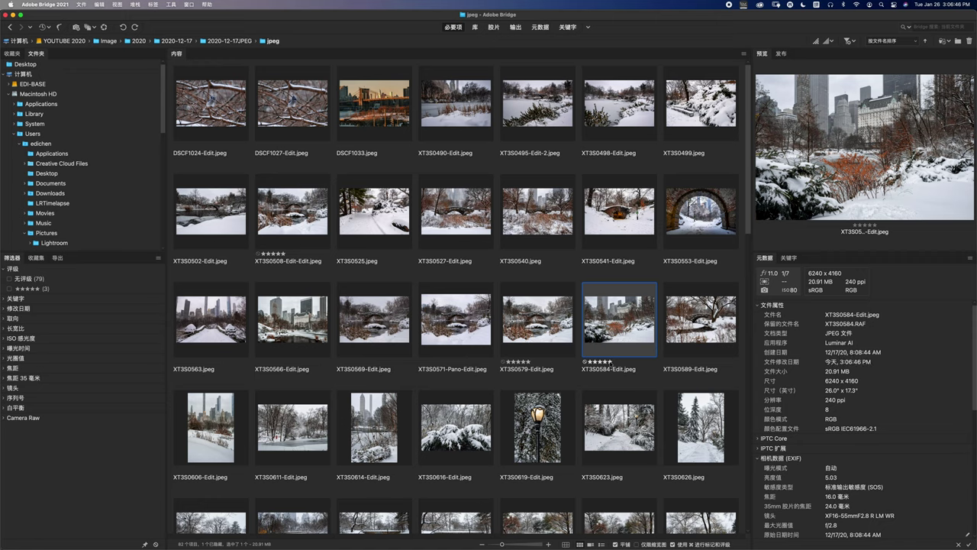
{"action": "left_click", "coordinate": [538, 210]}
{"action": "left_click", "coordinate": [456, 211]}
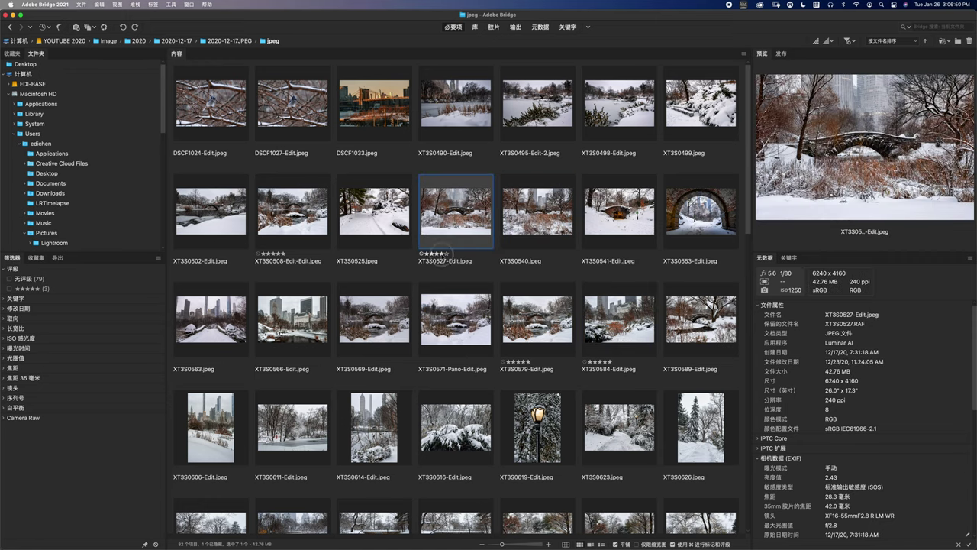
{"action": "left_click", "coordinate": [440, 253]}
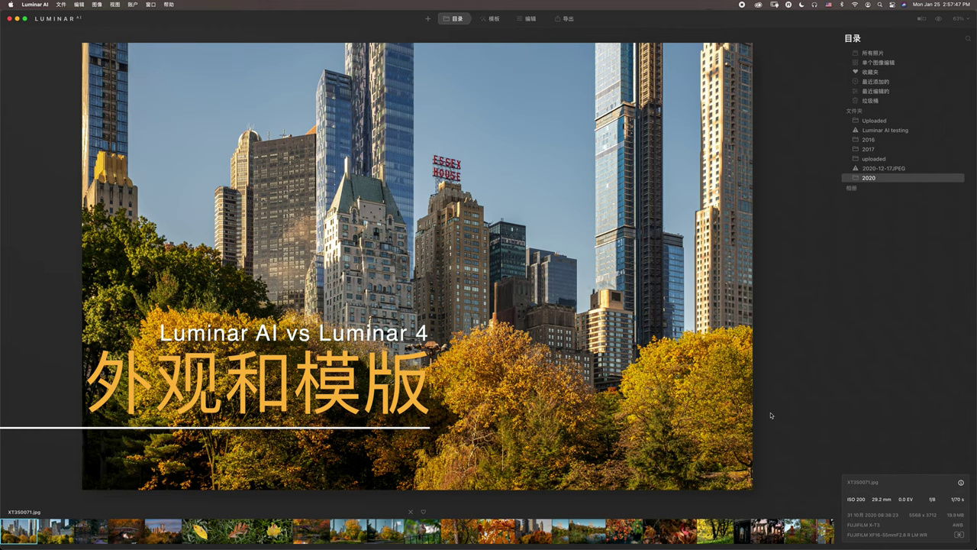
In Luminar AI, show the templates (模板) for XT3S0071.jpg and look through the available template collections.
{"action": "left_click", "coordinate": [493, 18]}
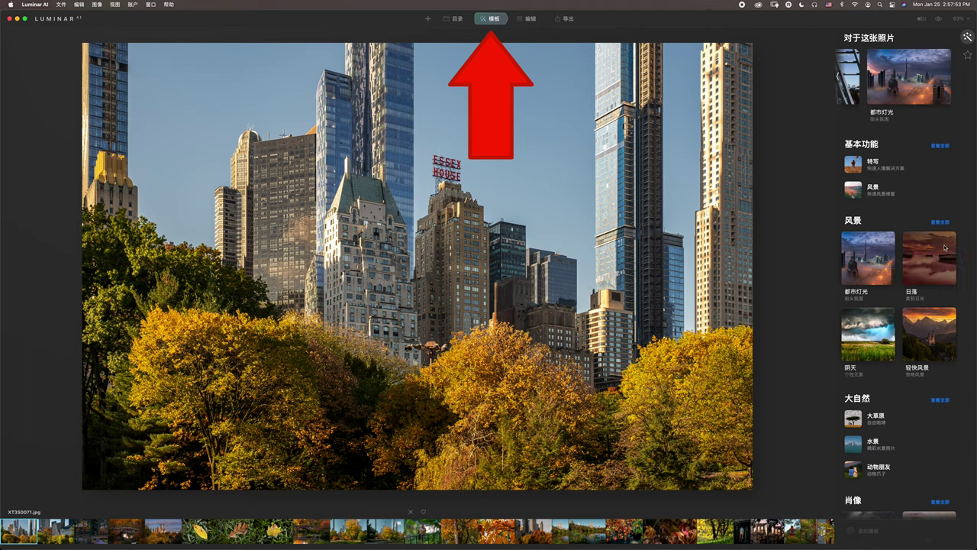
{"action": "scroll", "coordinate": [946, 260], "scroll_direction": "down", "scroll_amount": 5}
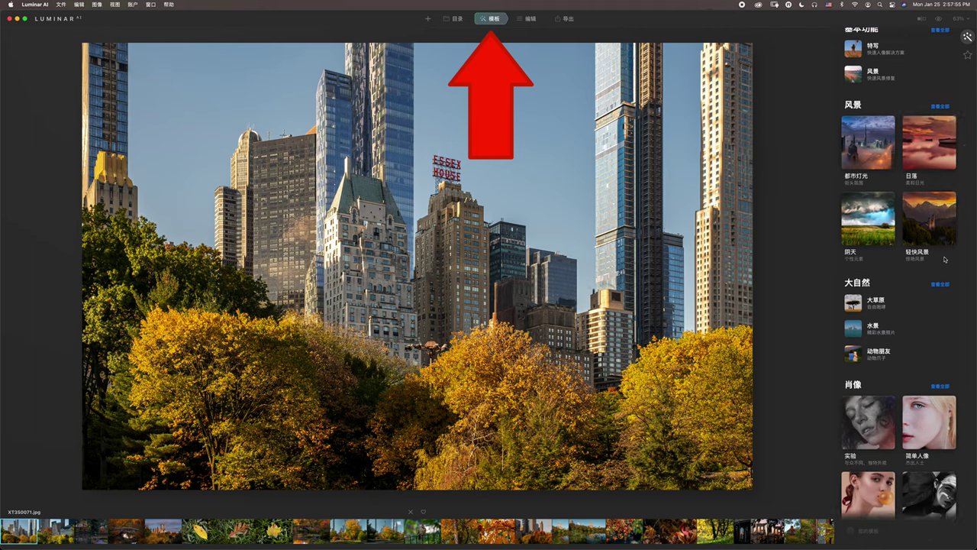
{"action": "scroll", "coordinate": [945, 260], "scroll_direction": "up", "scroll_amount": 5}
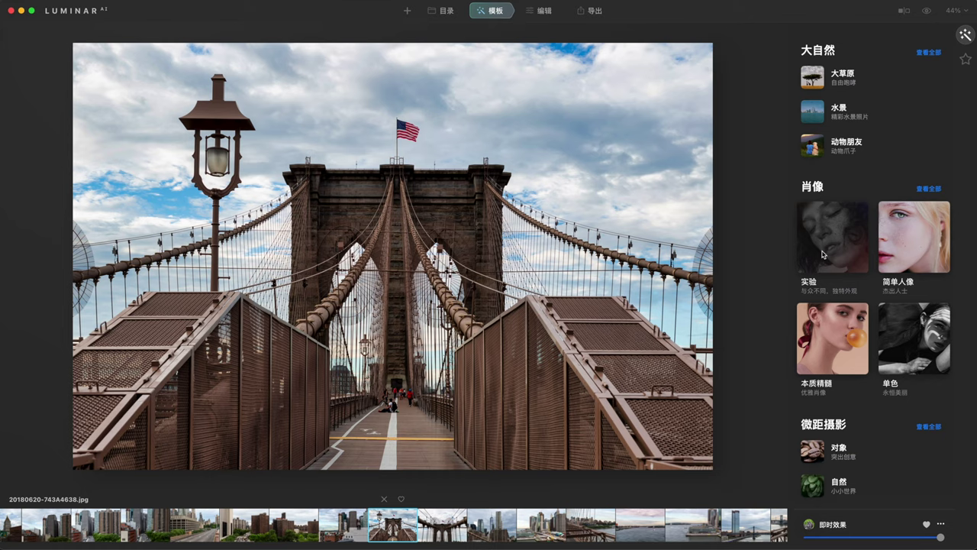
Open the 实验 portrait collection and try its 颜色渐变 and 燃烧胶片 templates on the bridge photo.
{"action": "left_click", "coordinate": [858, 232]}
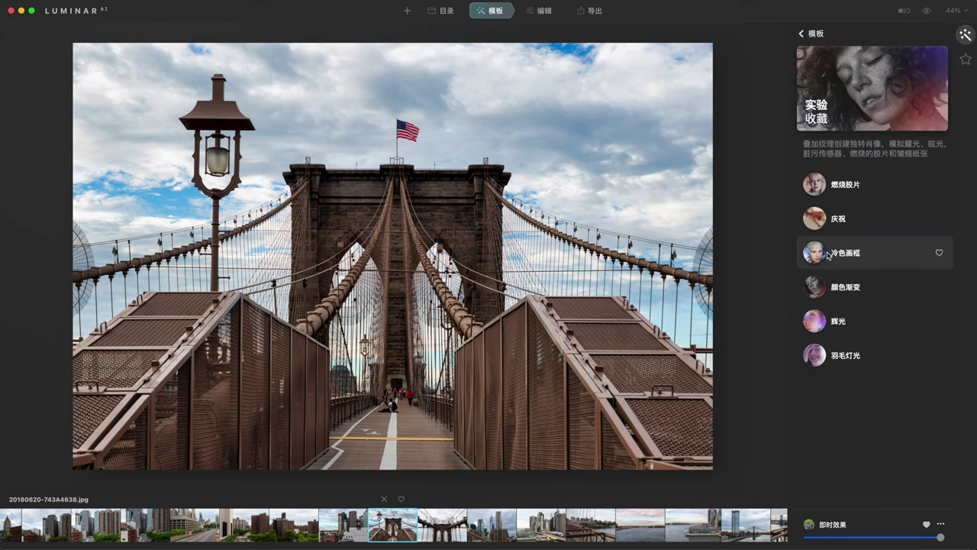
{"action": "left_click", "coordinate": [841, 291]}
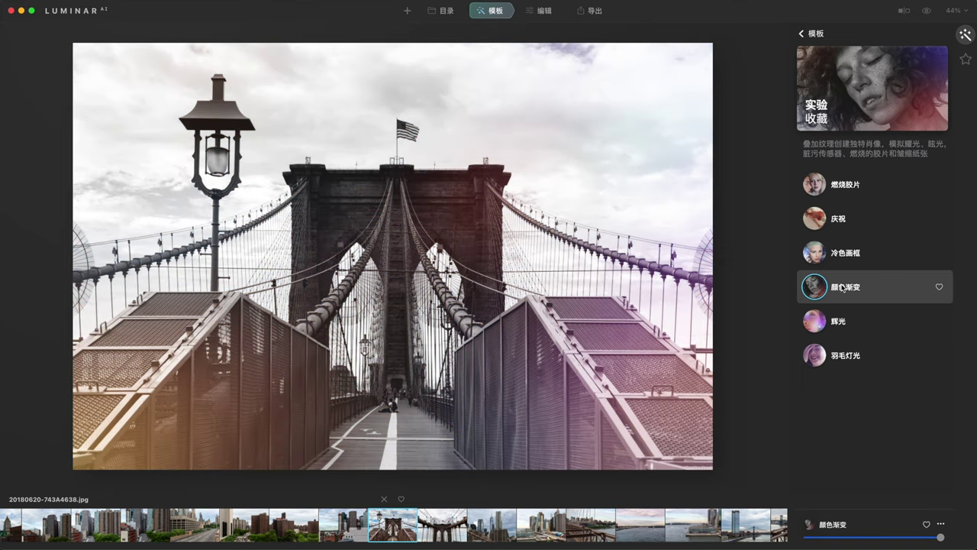
{"action": "left_click", "coordinate": [836, 196]}
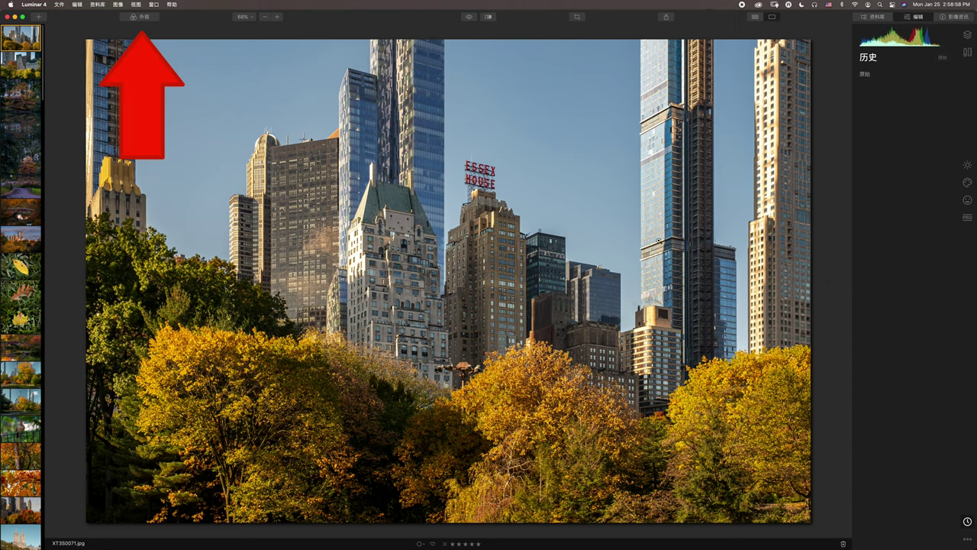
Switch to Luminar 4, show the looks (外观) for XT3S0071.jpg and open the list of look collections.
{"action": "left_click", "coordinate": [141, 17]}
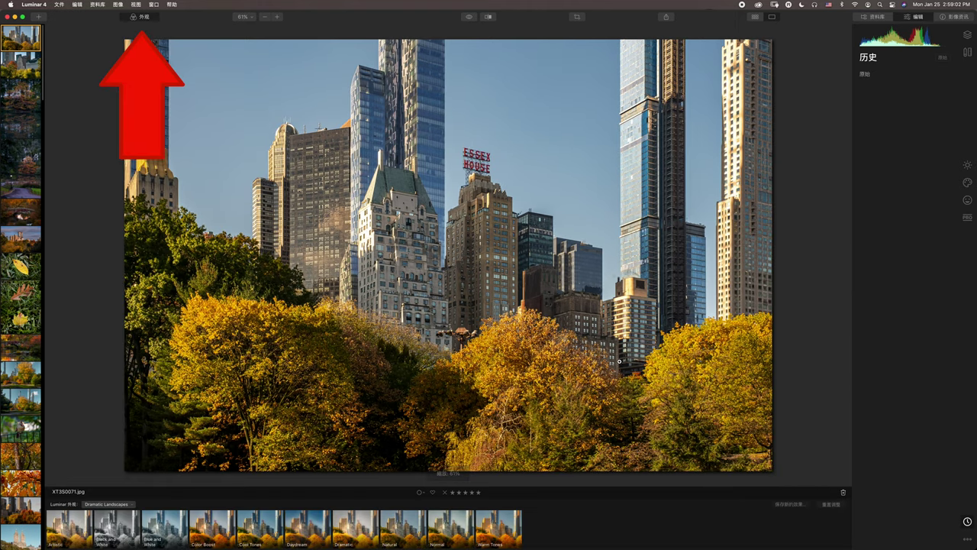
{"action": "left_click", "coordinate": [107, 504]}
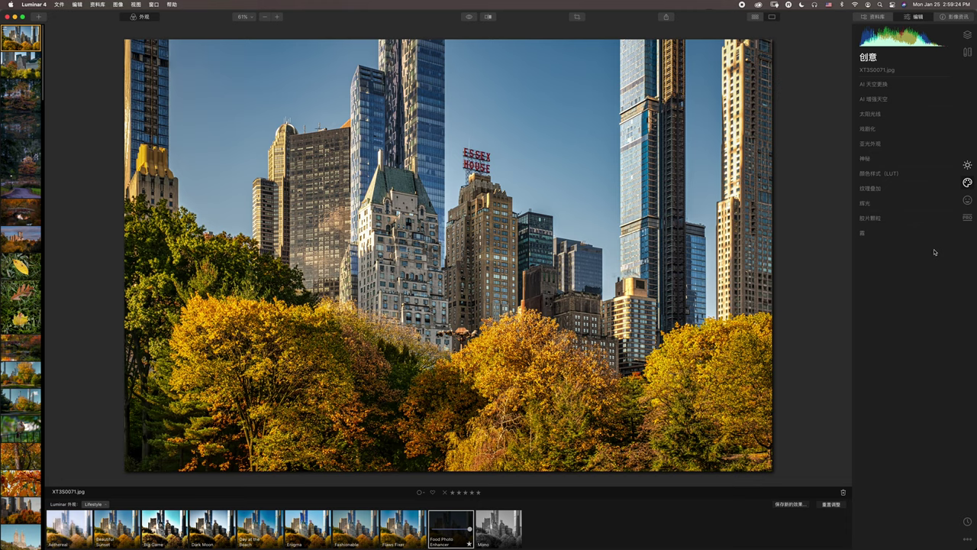
Apply the Anaheim LUT to XT3S0071.jpg with the 颜色样式 (LUT) tool and look through the other LUTs on offer.
{"action": "left_click", "coordinate": [916, 174]}
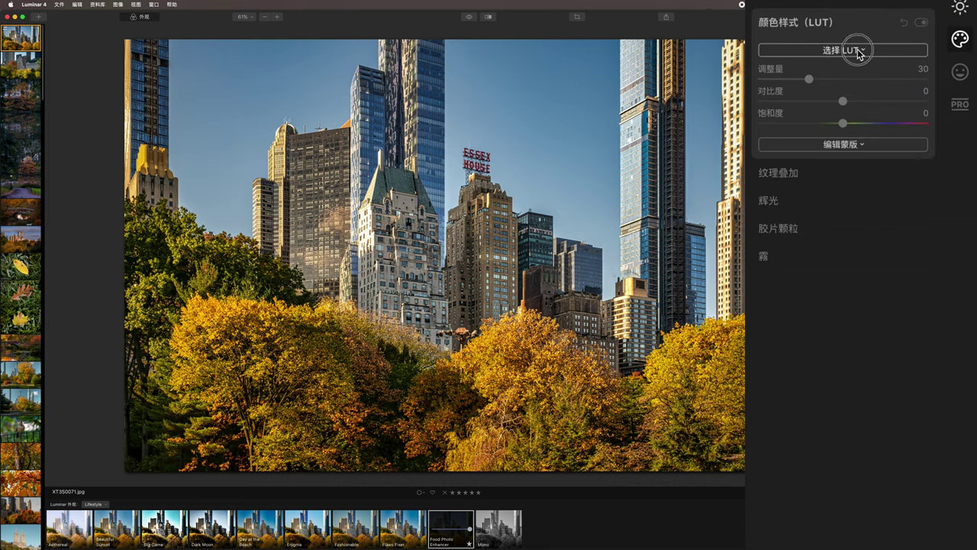
{"action": "left_click", "coordinate": [905, 188]}
{"action": "left_click", "coordinate": [836, 125]}
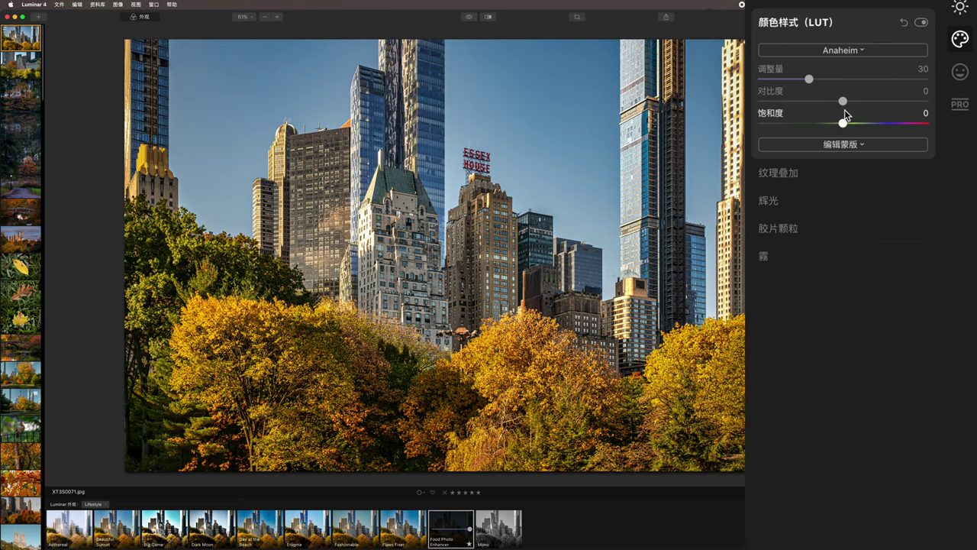
{"action": "left_click", "coordinate": [856, 51]}
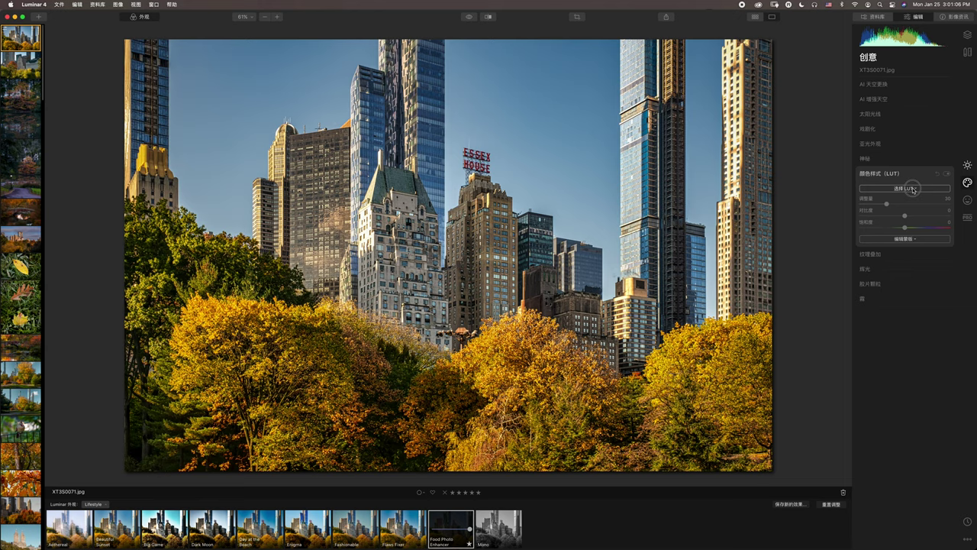
{"action": "left_click", "coordinate": [905, 188]}
{"action": "left_click", "coordinate": [903, 229]}
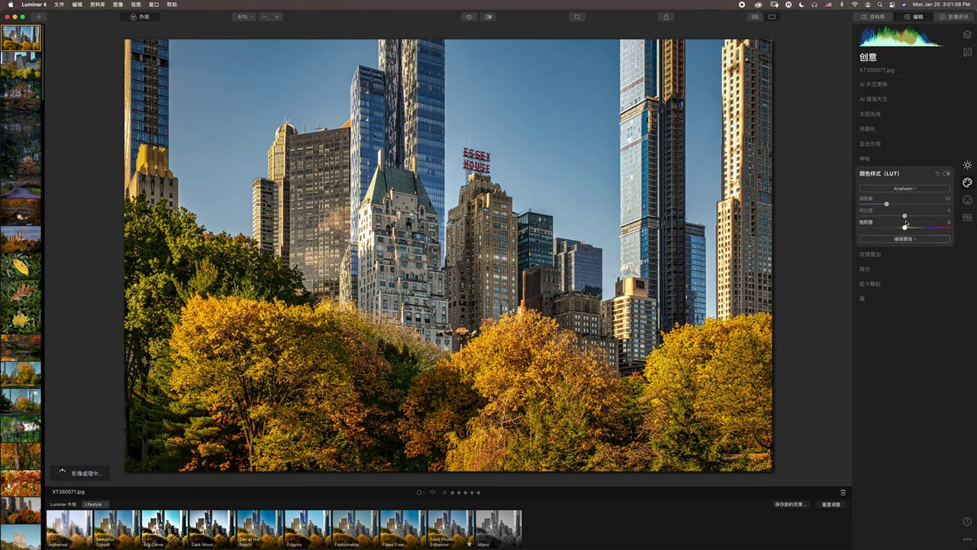
{"action": "left_click", "coordinate": [905, 187]}
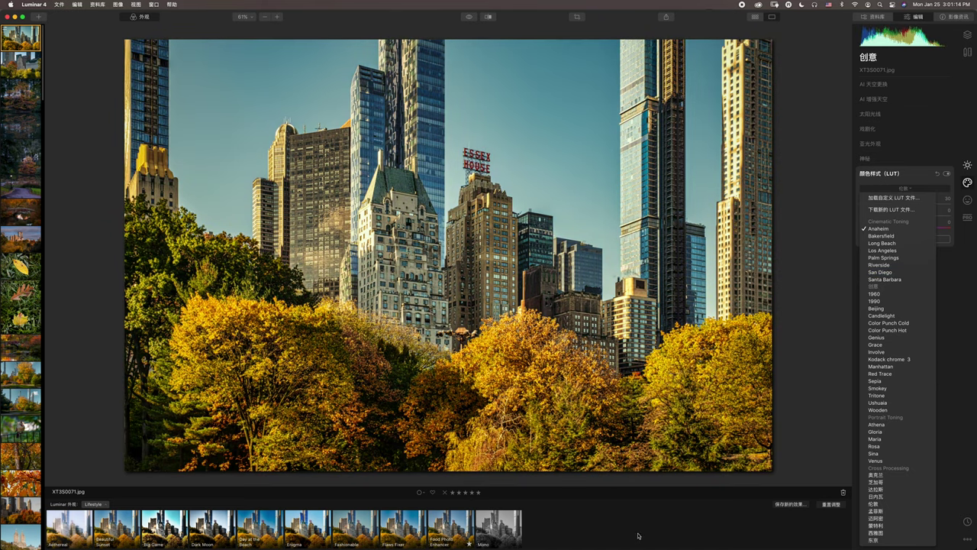
{"action": "left_click", "coordinate": [596, 533]}
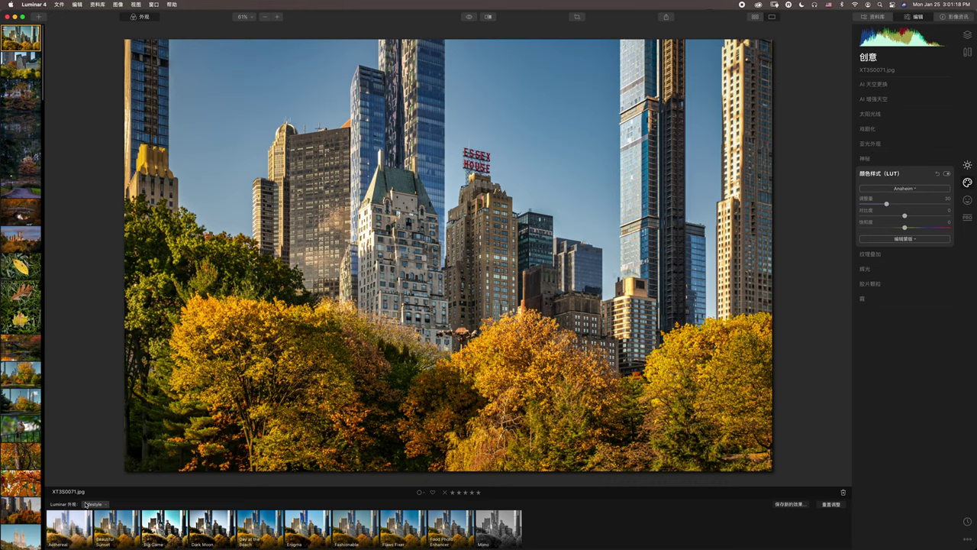
Switch to the Landscape look collection and try Autumn Colors, Deep Sky, Morning Fog, Mystic Land and Warm Sunset, returning to Autumn Colors.
{"action": "left_click", "coordinate": [86, 504]}
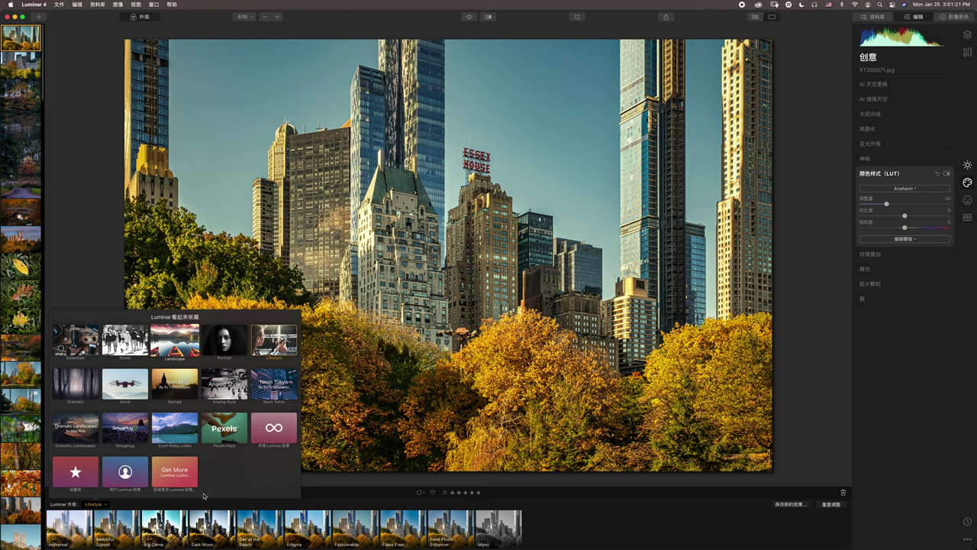
{"action": "left_click", "coordinate": [175, 340]}
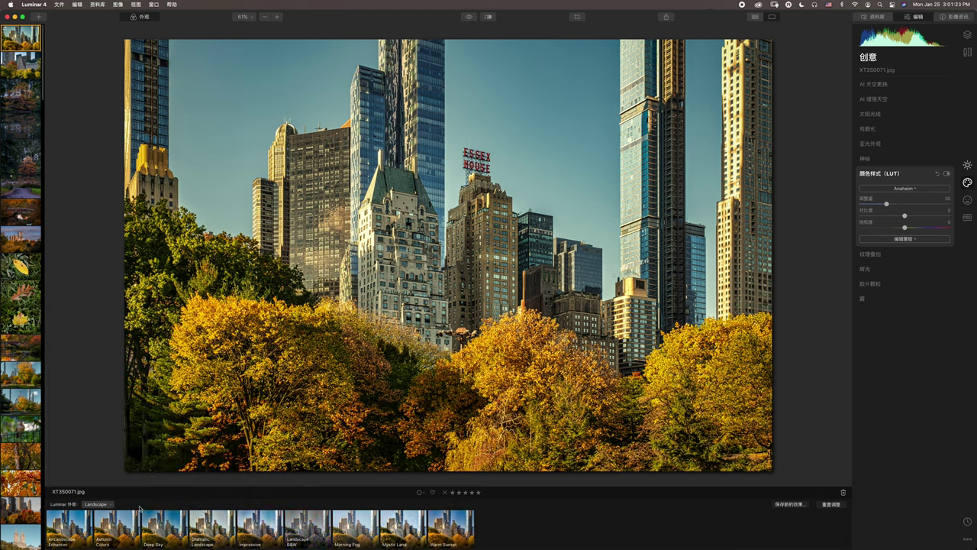
{"action": "left_click", "coordinate": [119, 533]}
{"action": "left_click", "coordinate": [162, 530]}
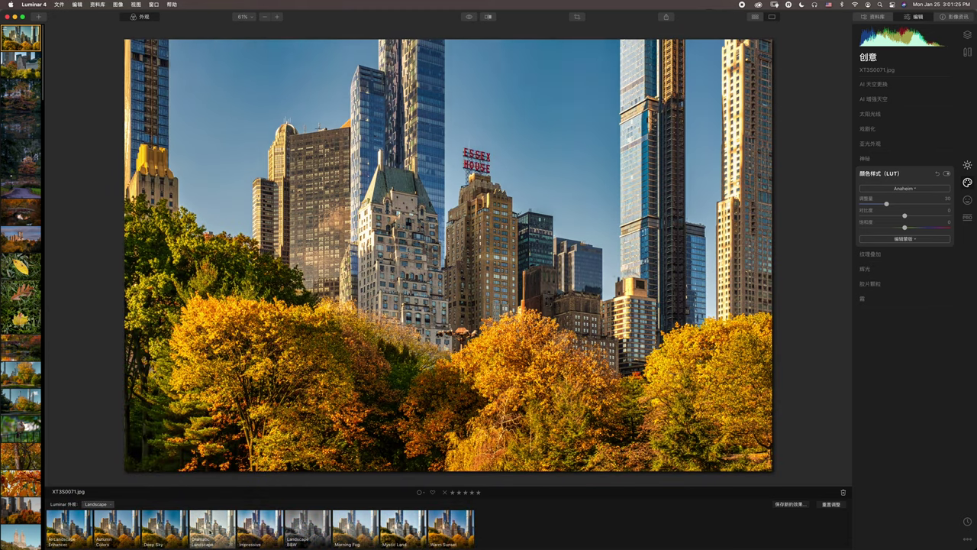
{"action": "left_click", "coordinate": [365, 526]}
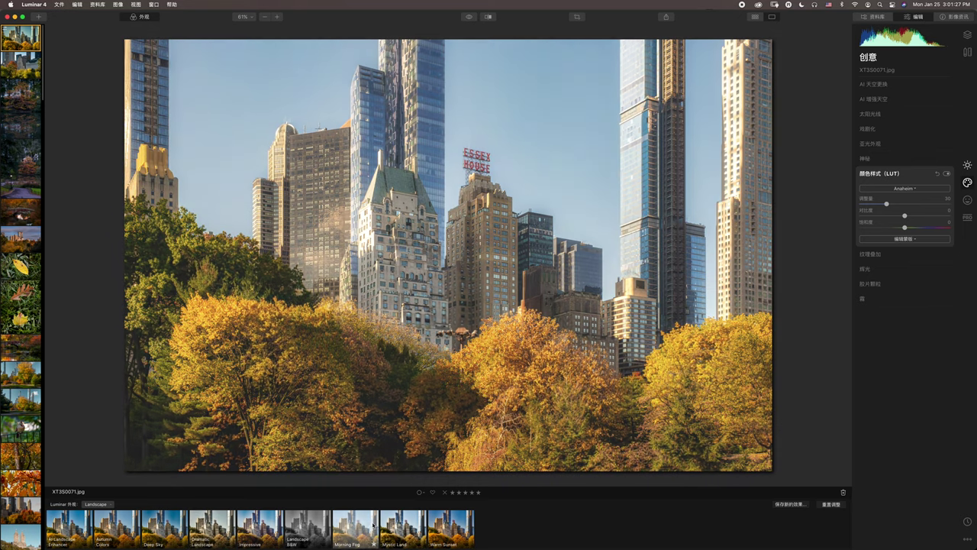
{"action": "left_click", "coordinate": [422, 527]}
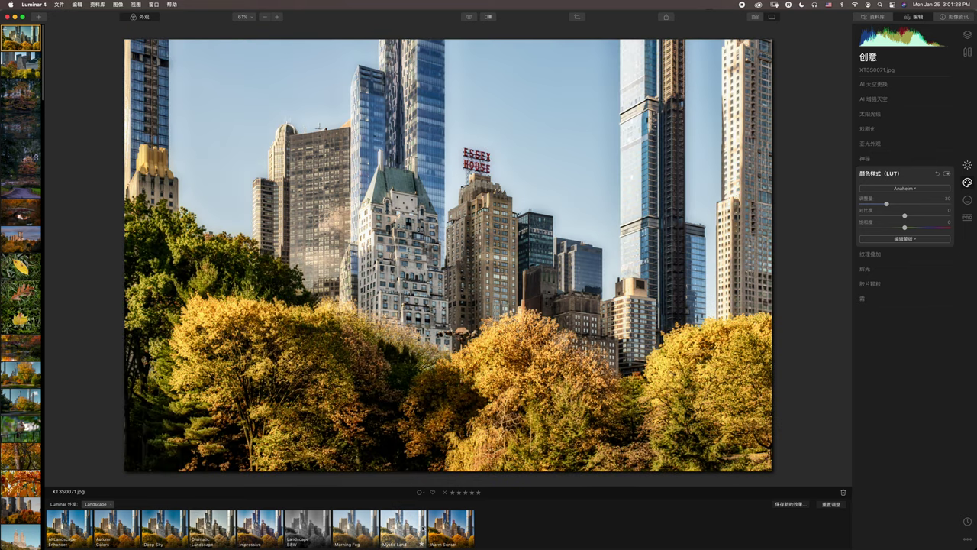
{"action": "left_click", "coordinate": [465, 531]}
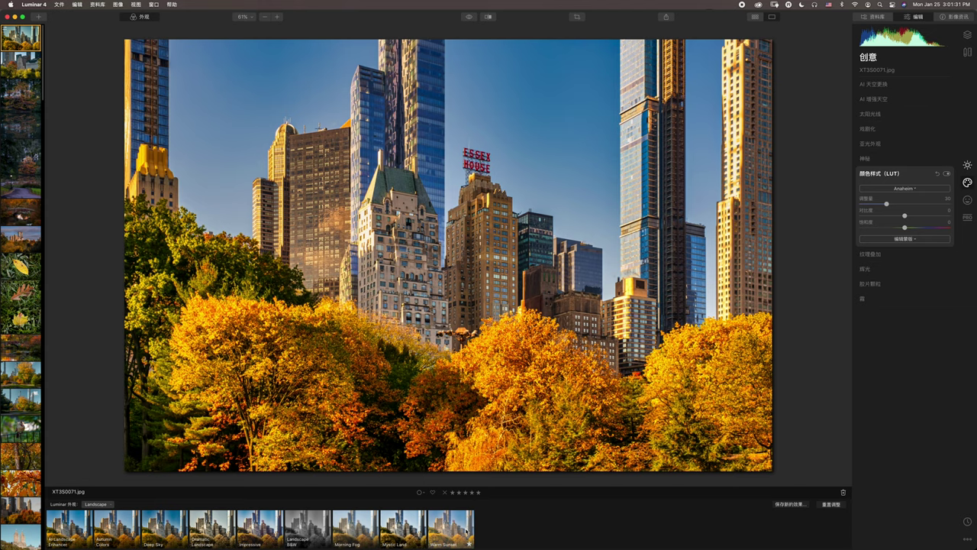
{"action": "left_click", "coordinate": [111, 527]}
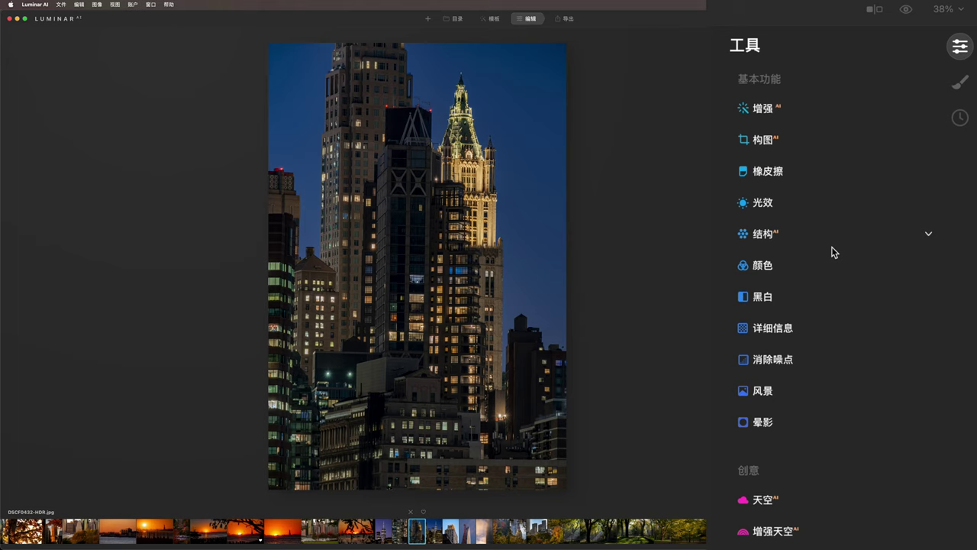
In Luminar AI, open the clone stamp (仿制印章工具) and the eraser (橡皮擦) editing tools for the night skyline photo DSCF0432-HDR.jpg.
{"action": "left_click", "coordinate": [801, 171]}
{"action": "scroll", "coordinate": [833, 518], "scroll_direction": "down", "scroll_amount": 10}
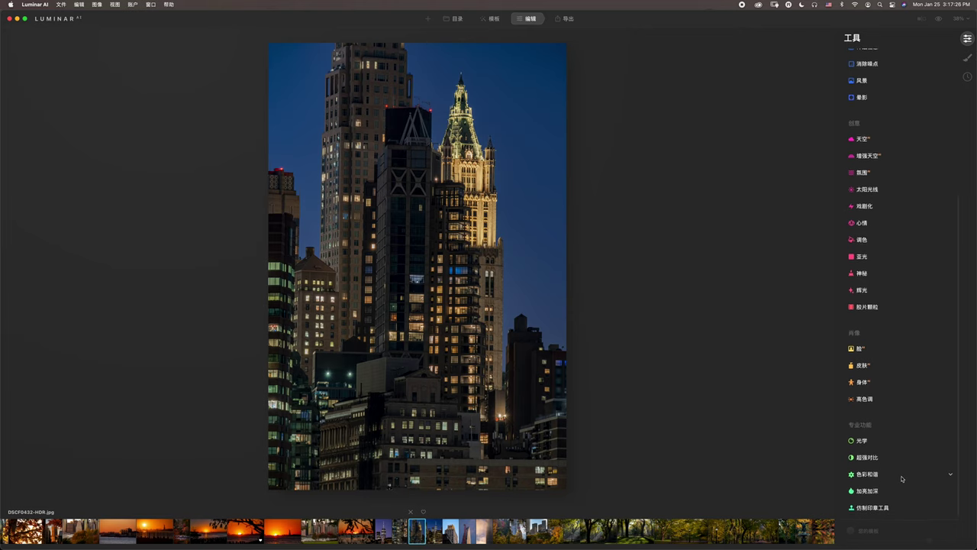
{"action": "left_click", "coordinate": [902, 511]}
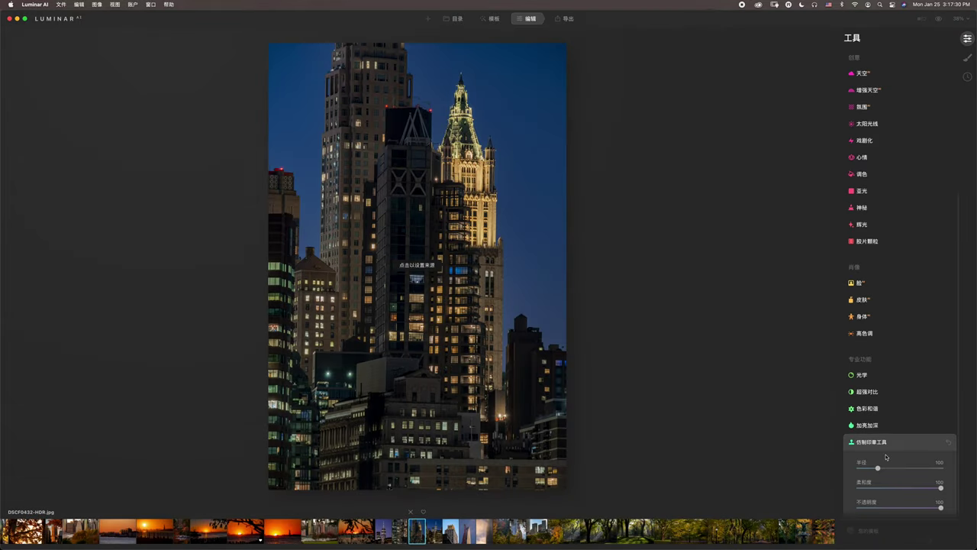
{"action": "scroll", "coordinate": [887, 458], "scroll_direction": "up", "scroll_amount": 5}
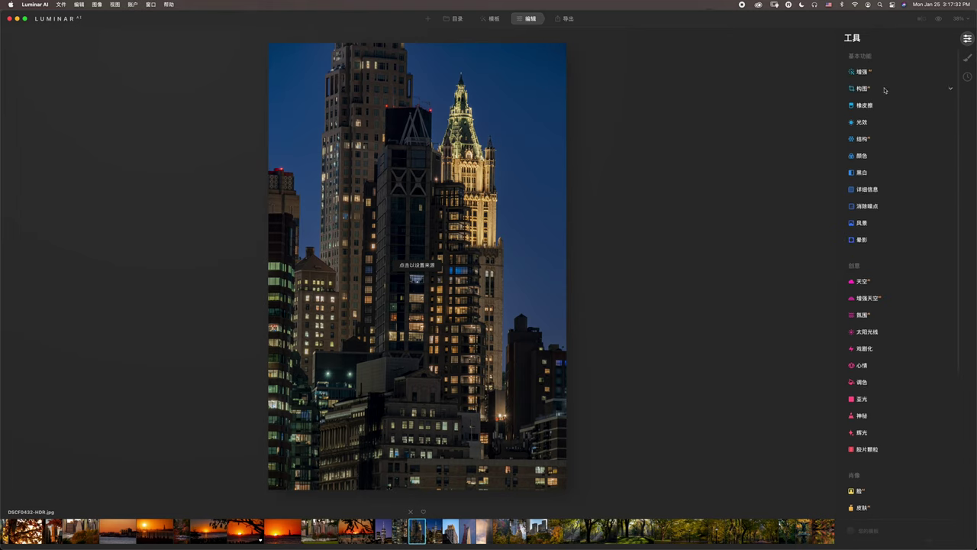
{"action": "left_click", "coordinate": [875, 107]}
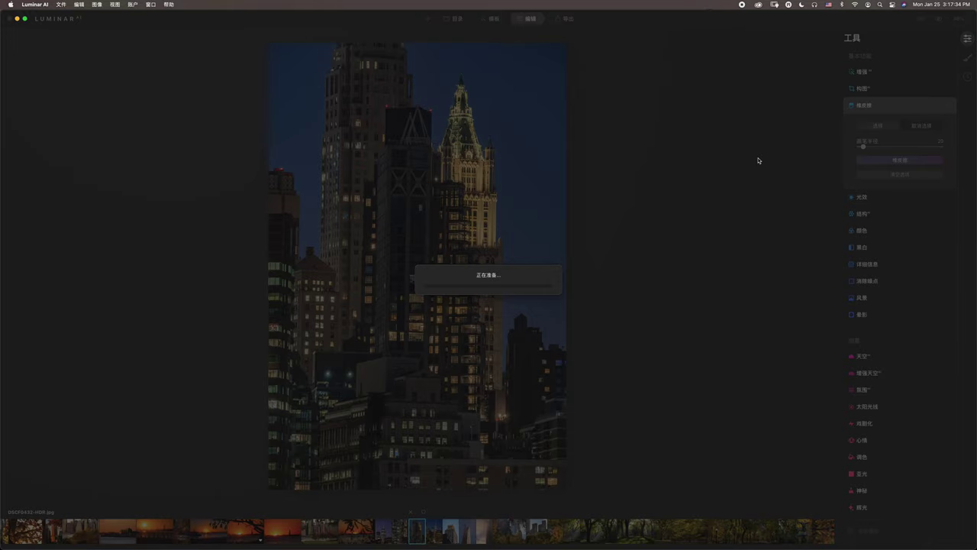